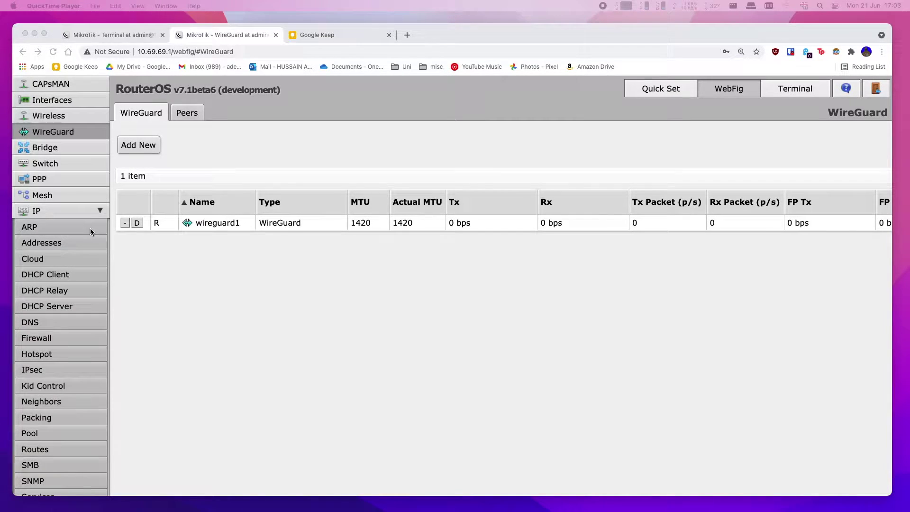
# Step: Create an unencrypted configuration backup from Files and find the new 103.9 KiB file in the File List
pyautogui.scroll(-3, 90, 229)
pyautogui.scroll(-15, 90, 228)
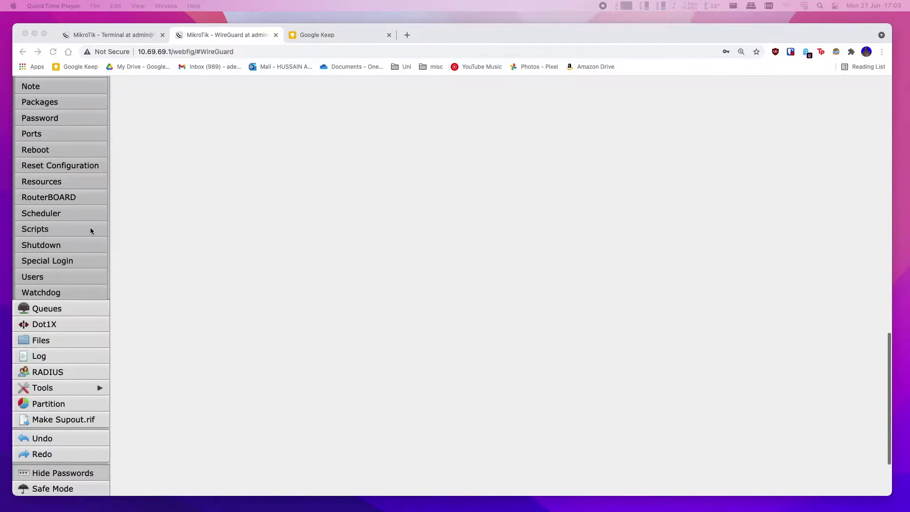
pyautogui.scroll(-3, 61, 251)
pyautogui.click(44, 271)
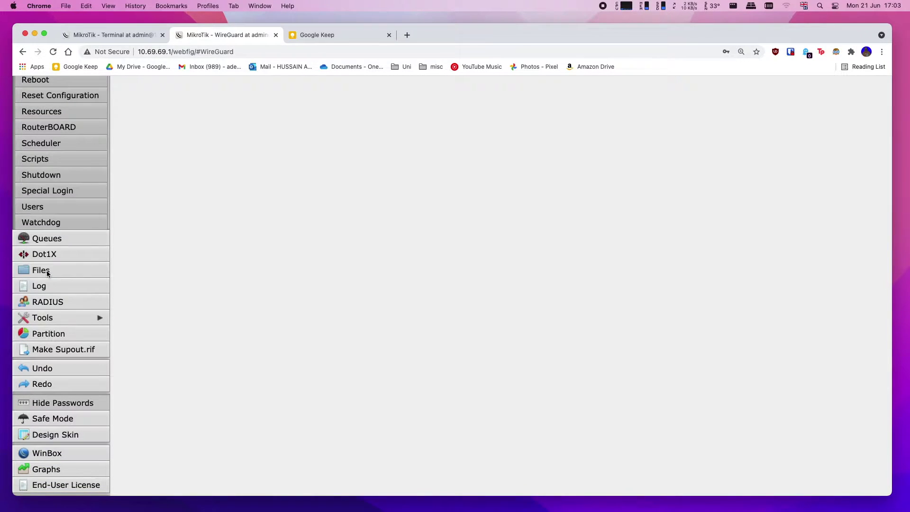
pyautogui.click(142, 145)
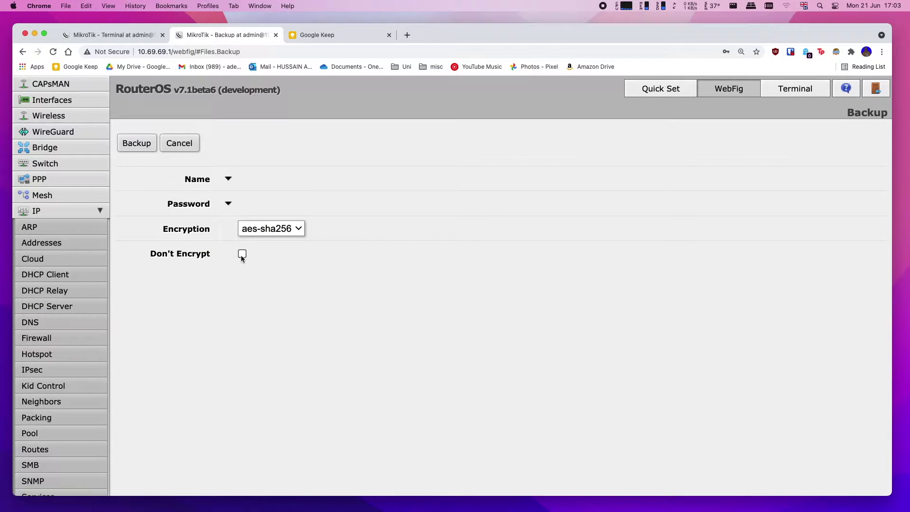
pyautogui.click(242, 254)
pyautogui.click(142, 143)
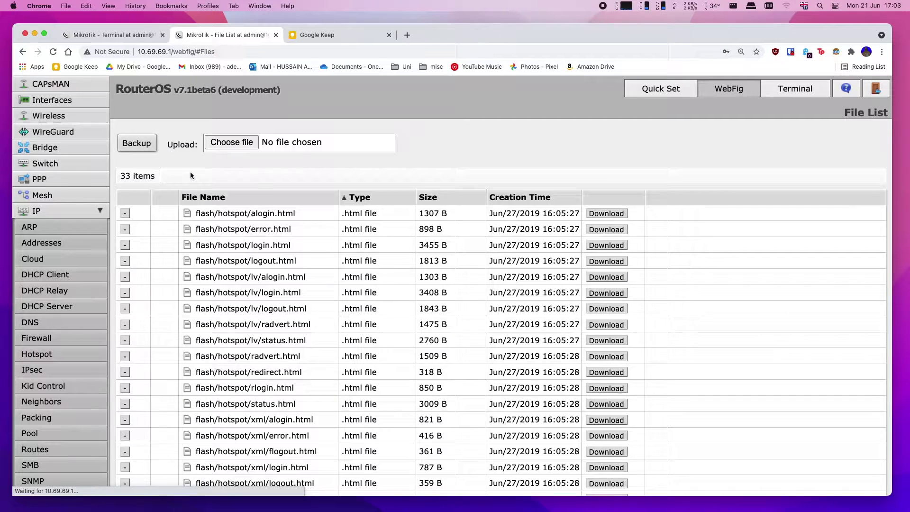
pyautogui.scroll(-10, 311, 227)
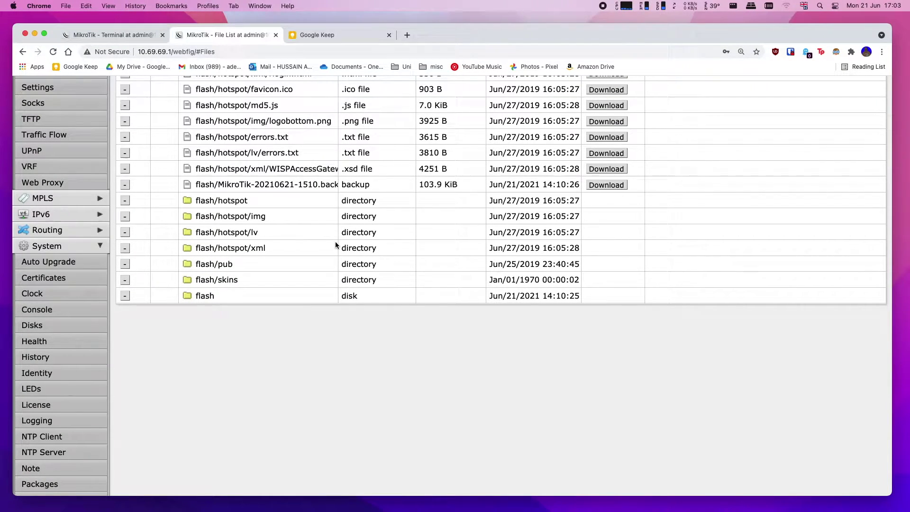
pyautogui.scroll(10, 335, 242)
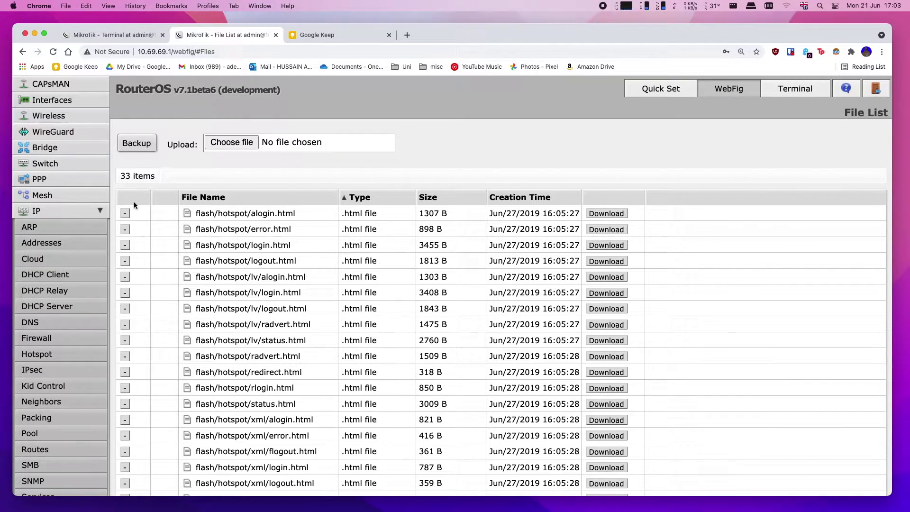
# Step: Check for RouterOS updates on the development channel, confirming 7.1beta6 is the latest
pyautogui.scroll(-15, 107, 209)
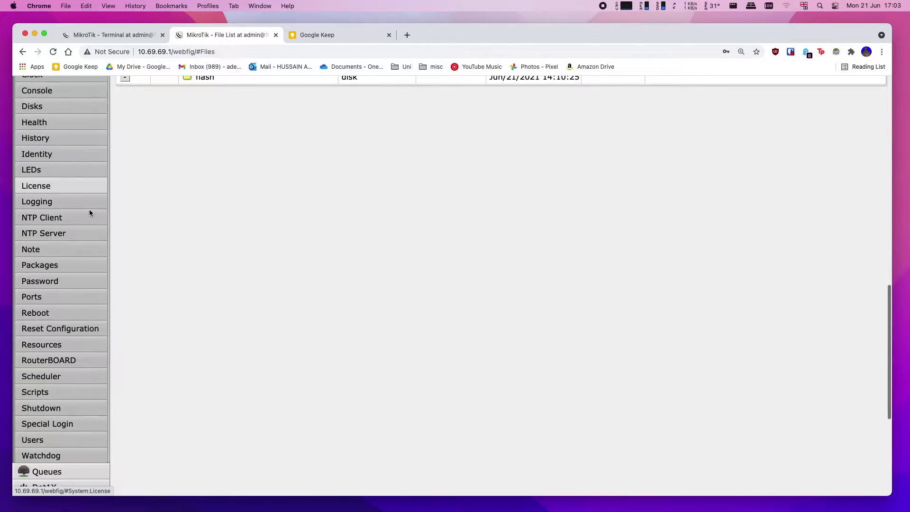
pyautogui.scroll(-5, 90, 213)
pyautogui.scroll(1, 70, 315)
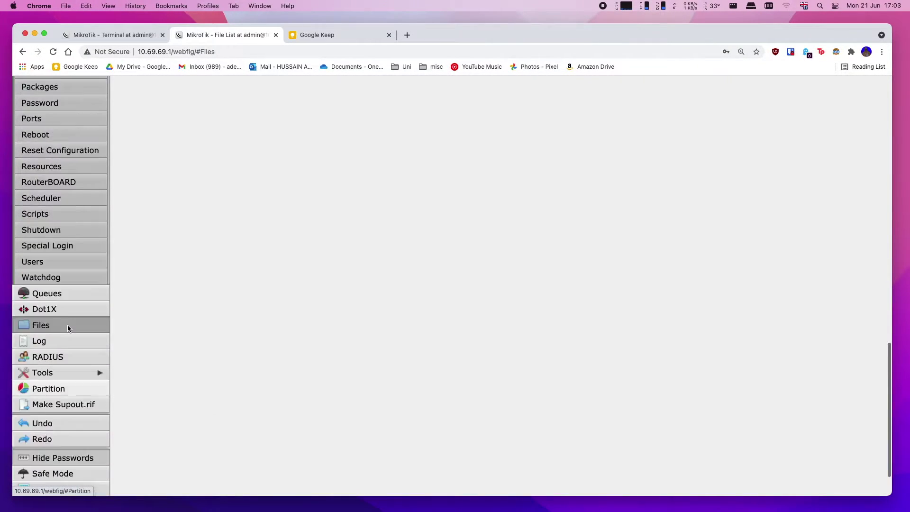
pyautogui.scroll(5, 68, 312)
pyautogui.scroll(-2, 47, 299)
pyautogui.click(44, 295)
pyautogui.click(151, 143)
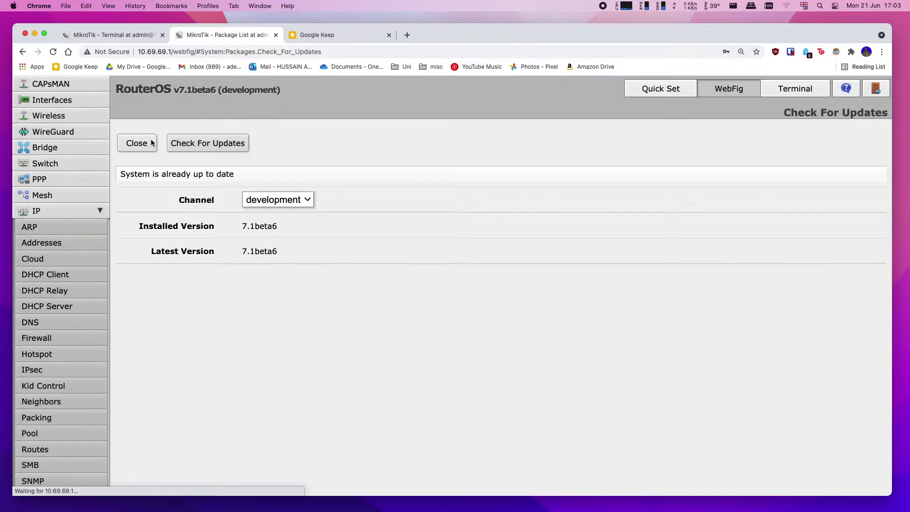
pyautogui.click(277, 200)
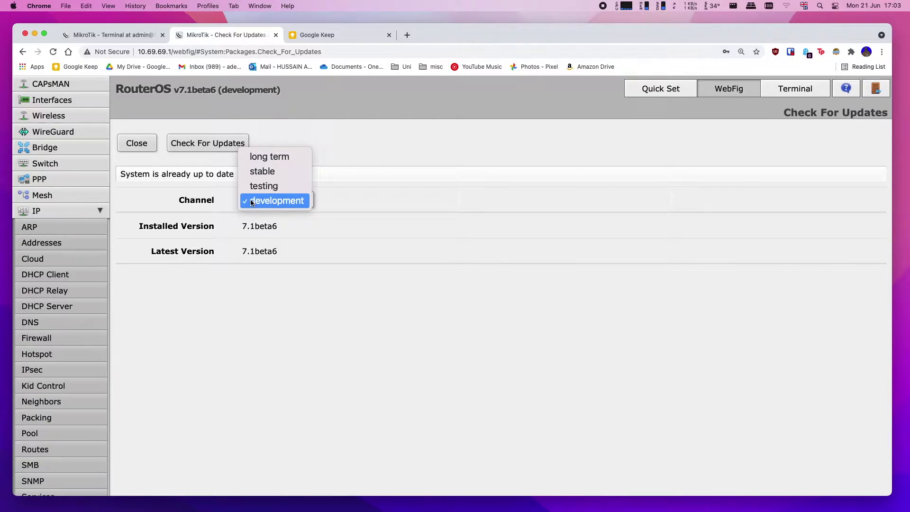
pyautogui.click(292, 202)
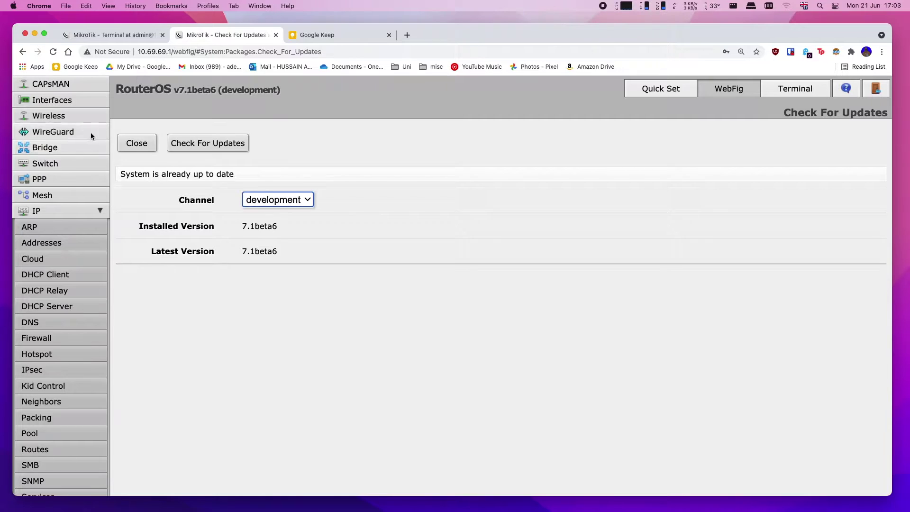
# Step: Open the wireguard1 interface and check its listen port 13231
pyautogui.click(55, 132)
pyautogui.click(137, 144)
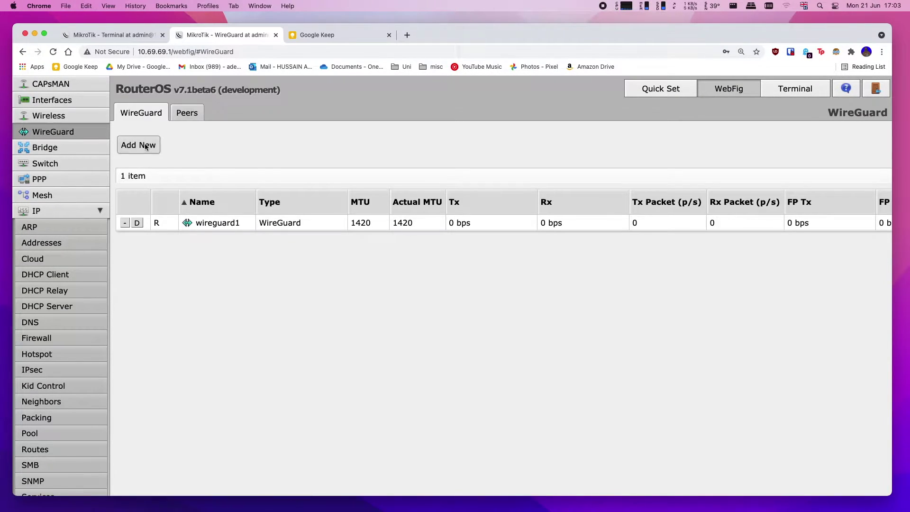
pyautogui.click(138, 143)
pyautogui.click(222, 222)
pyautogui.scroll(-4, 394, 277)
pyautogui.scroll(3, 378, 258)
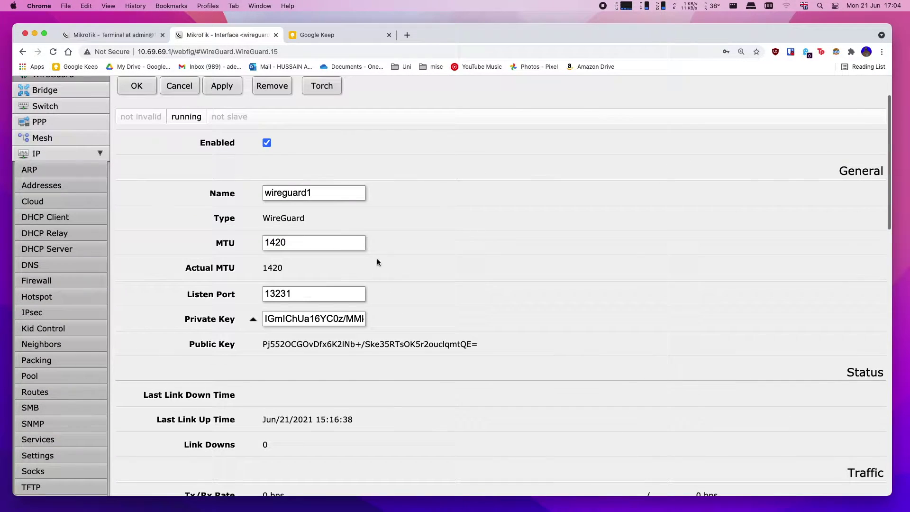
pyautogui.scroll(-1, 227, 267)
pyautogui.moveTo(186, 275); pyautogui.dragTo(236, 274)
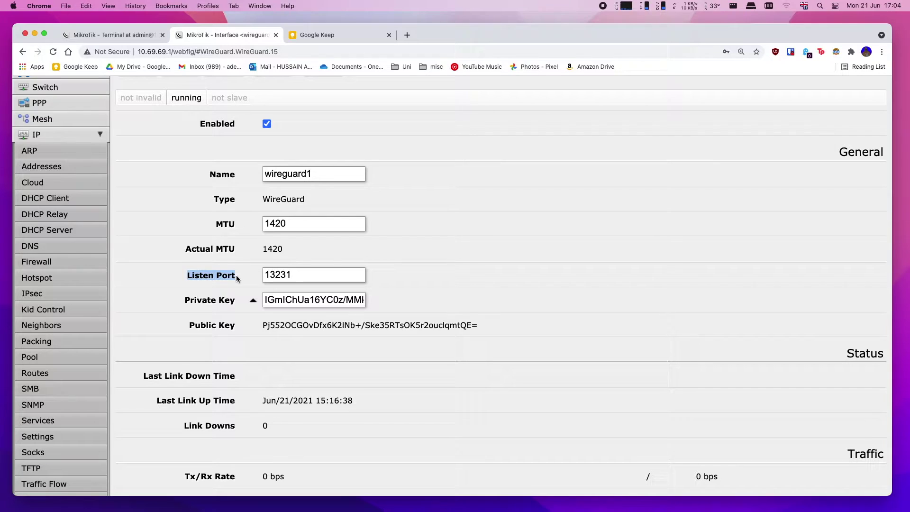
pyautogui.moveTo(296, 275); pyautogui.dragTo(269, 275)
pyautogui.click(265, 273)
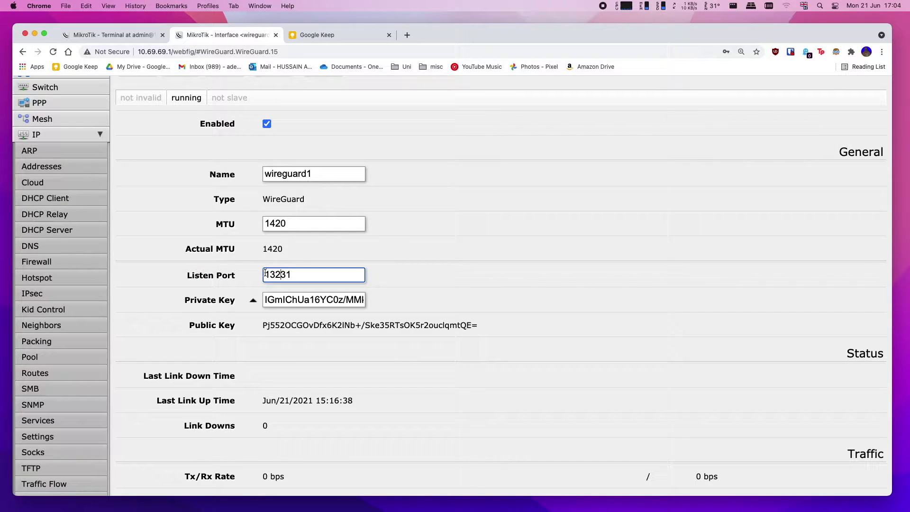
# Step: Compare wireguard1's public key with the router key in the Google Keep note, then cancel unchanged
pyautogui.scroll(-1, 270, 274)
pyautogui.press('Tab')
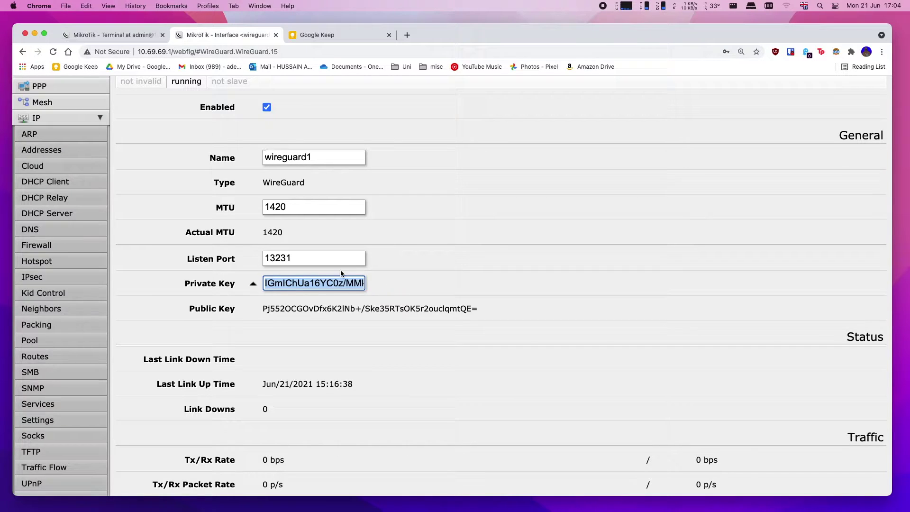
pyautogui.moveTo(189, 308); pyautogui.dragTo(483, 309)
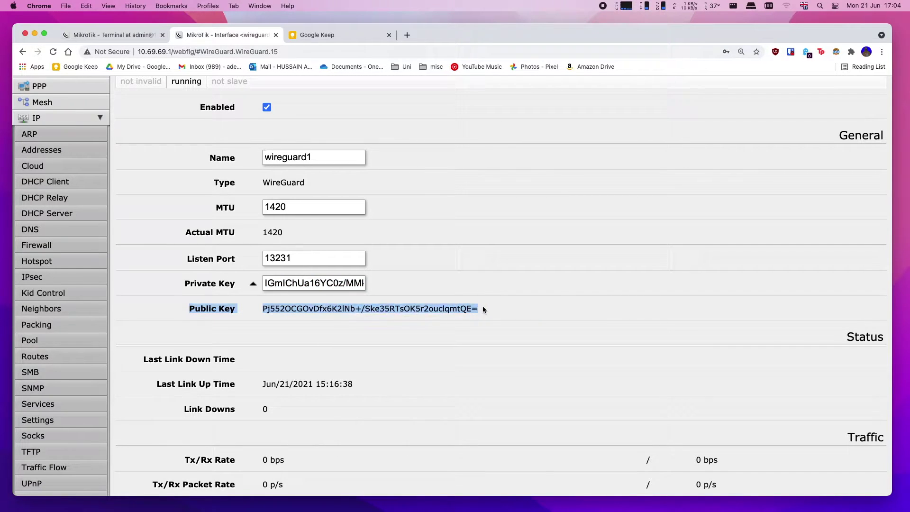
pyautogui.click(483, 309)
pyautogui.moveTo(262, 308); pyautogui.dragTo(484, 308)
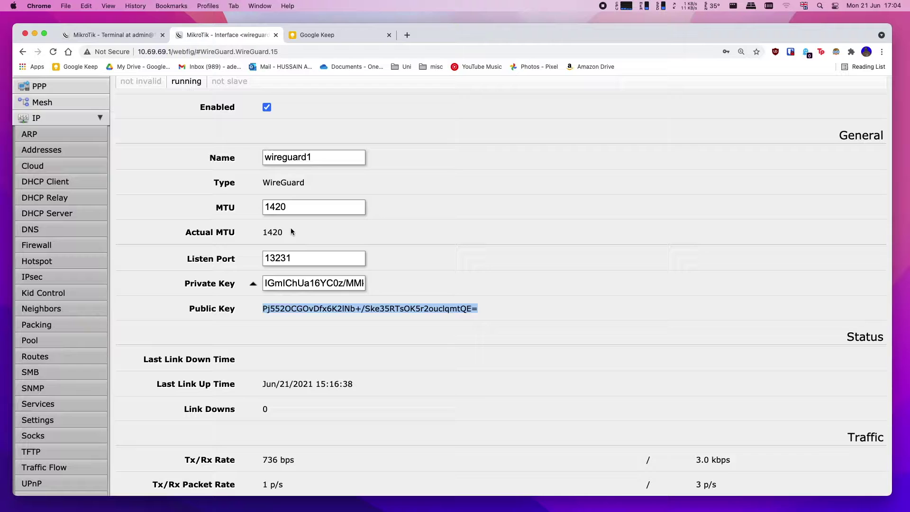
pyautogui.click(334, 36)
pyautogui.tripleClick(317, 223)
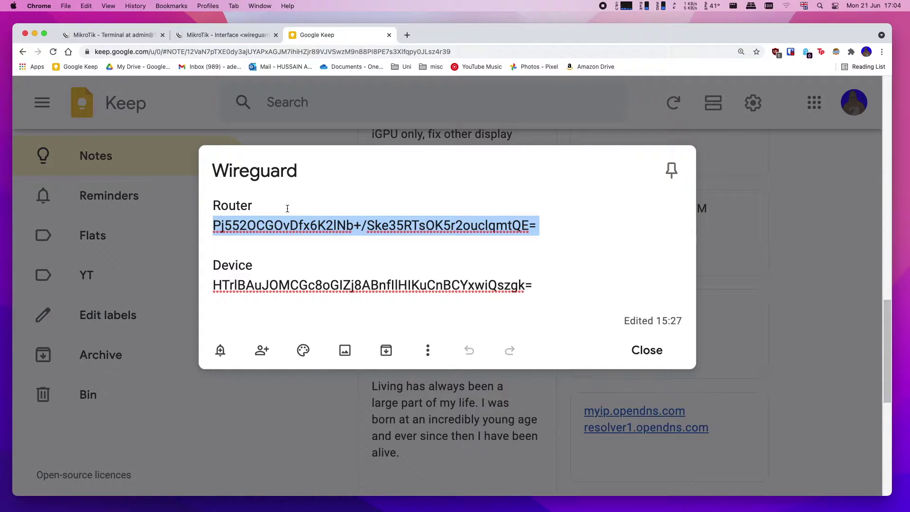
pyautogui.press('super+alt+Left')
pyautogui.scroll(5, 326, 217)
pyautogui.click(187, 145)
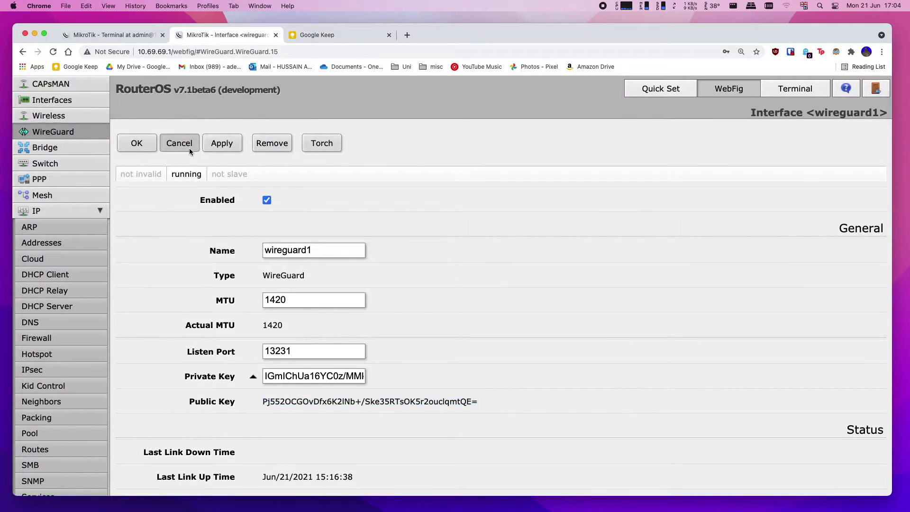
# Step: Open the wireguard1 peer entry from the WireGuard Peers list
pyautogui.click(191, 113)
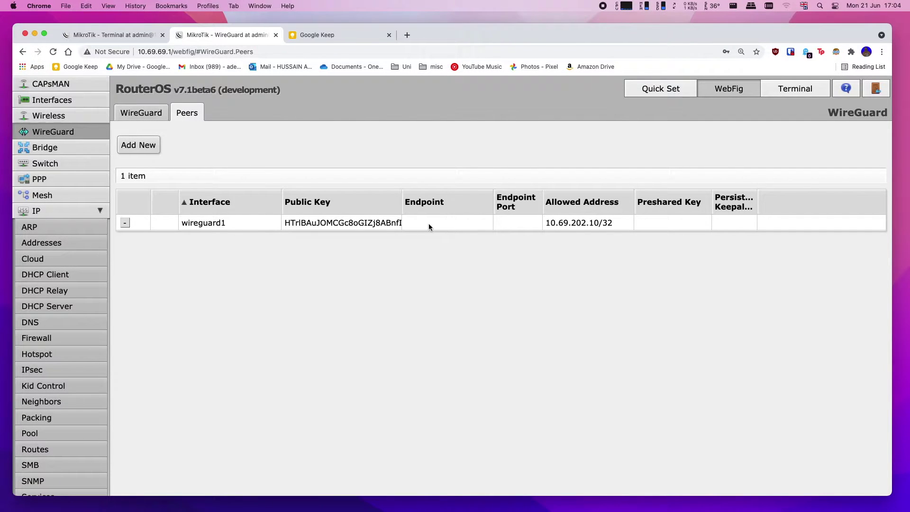
pyautogui.click(147, 146)
pyautogui.click(276, 182)
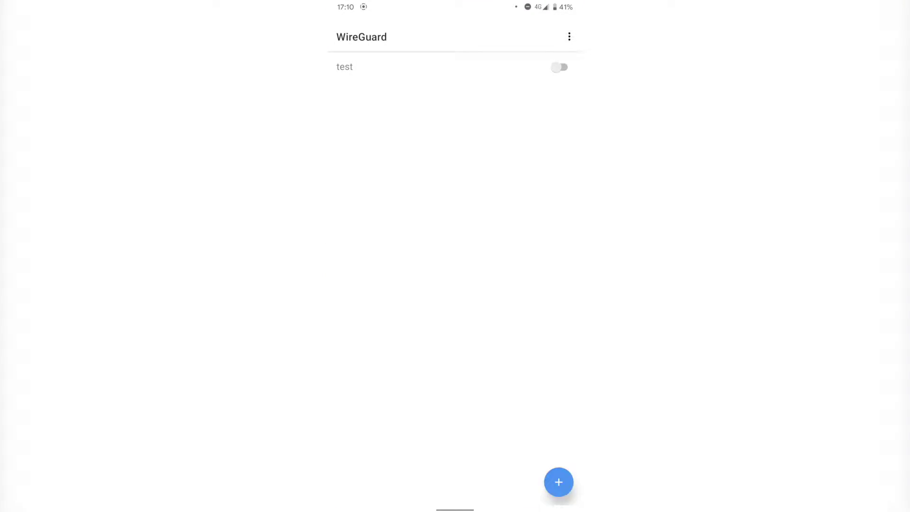
# Step: Review the test tunnel's edit form (DNS 1.1.1.1, keys) and select the device key in the note
pyautogui.click(405, 490)
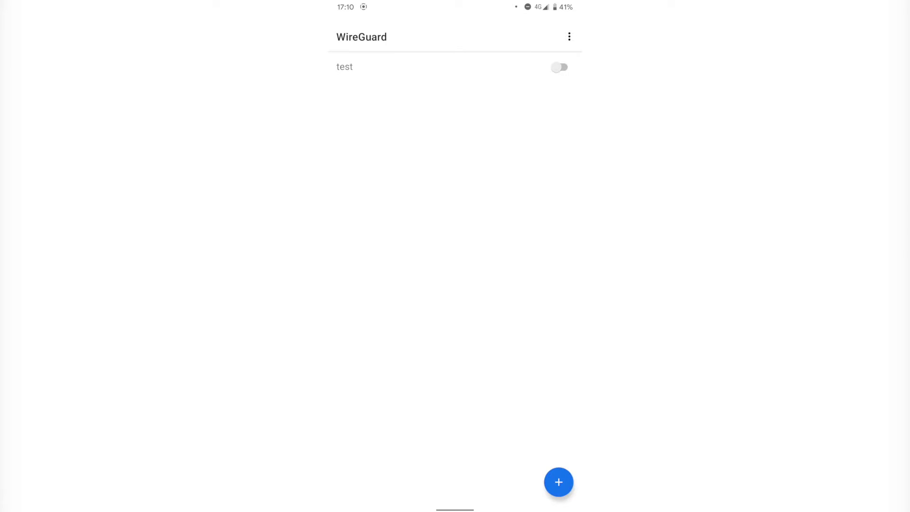
pyautogui.click(345, 66)
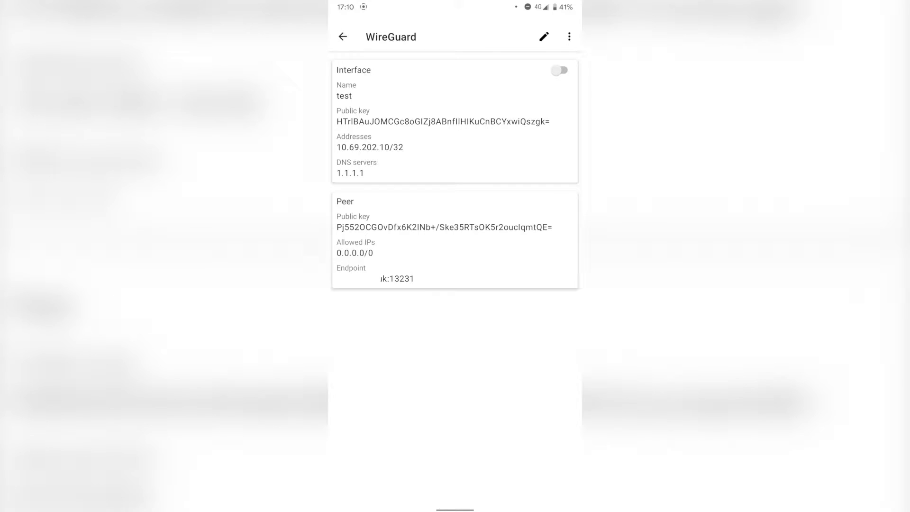
pyautogui.click(544, 36)
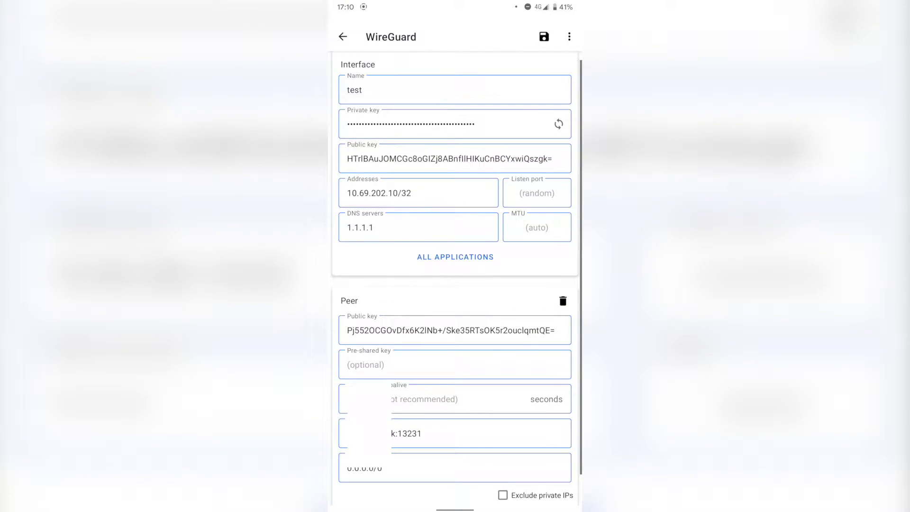
pyautogui.scroll(-2, 455, 284)
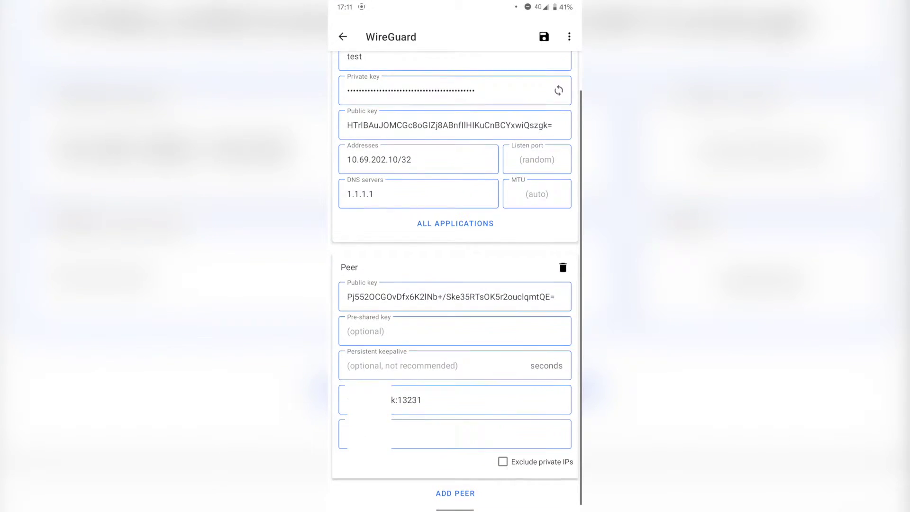
pyautogui.scroll(2, 454, 284)
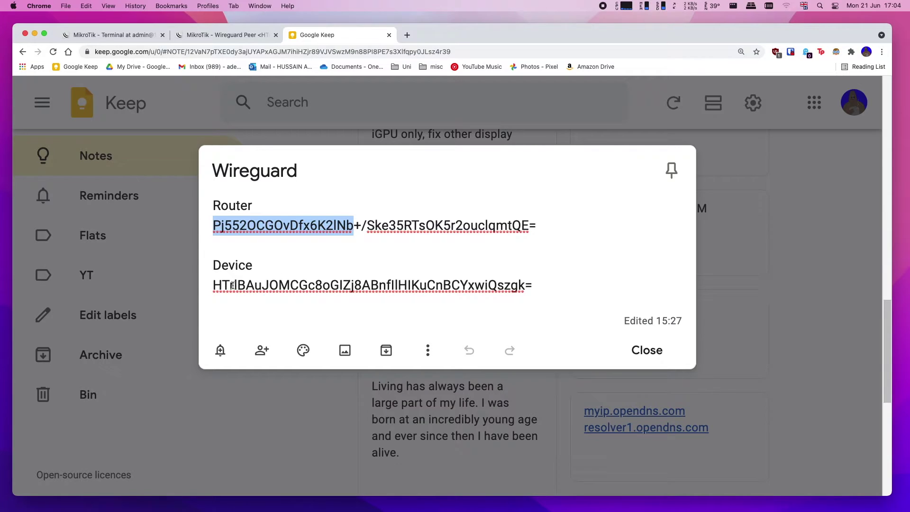
pyautogui.tripleClick(233, 286)
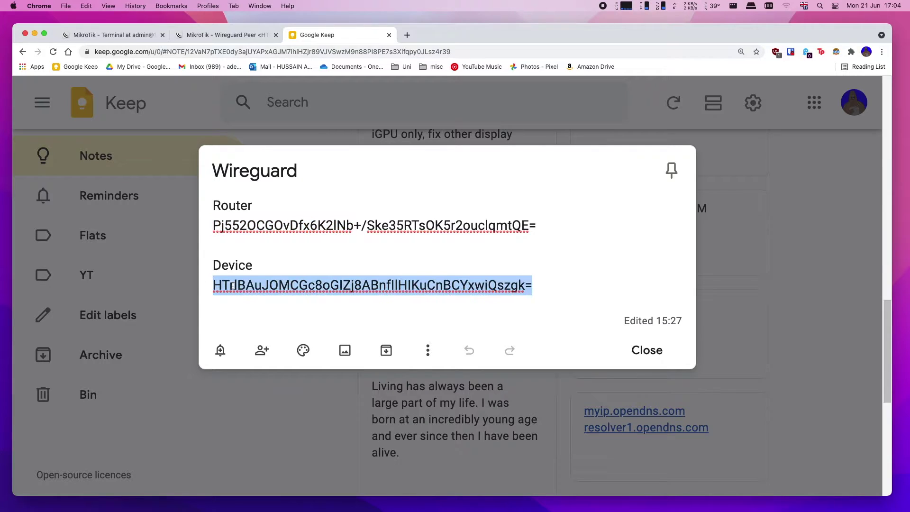
pyautogui.tripleClick(402, 286)
# Step: Review the wireguard1 peer's allowed address 10.69.202.10/32 and its optional Preshared Key field
pyautogui.click(223, 35)
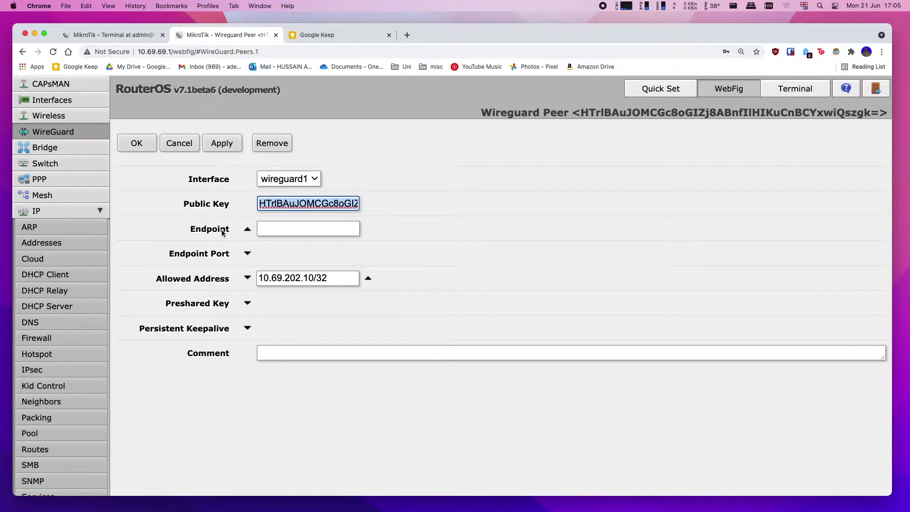
pyautogui.moveTo(151, 273); pyautogui.dragTo(379, 284)
pyautogui.click(388, 283)
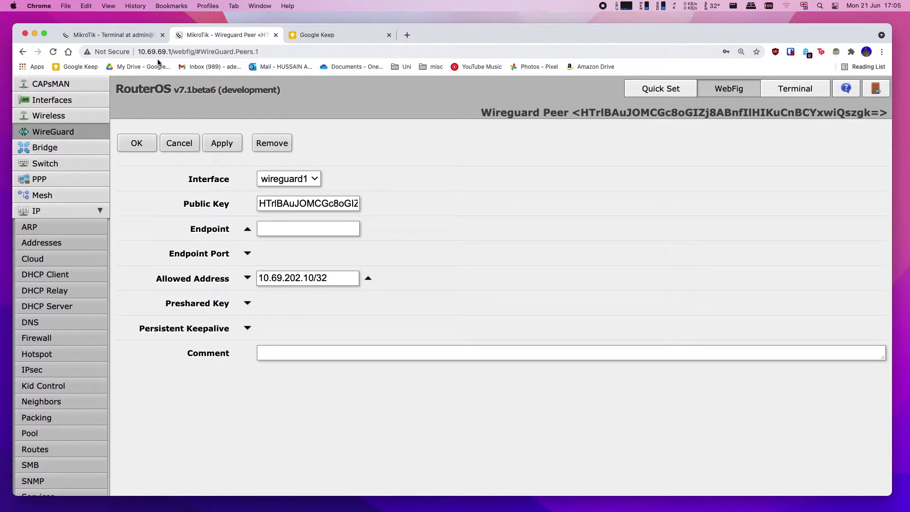
pyautogui.moveTo(260, 279); pyautogui.dragTo(311, 279)
pyautogui.click(311, 279)
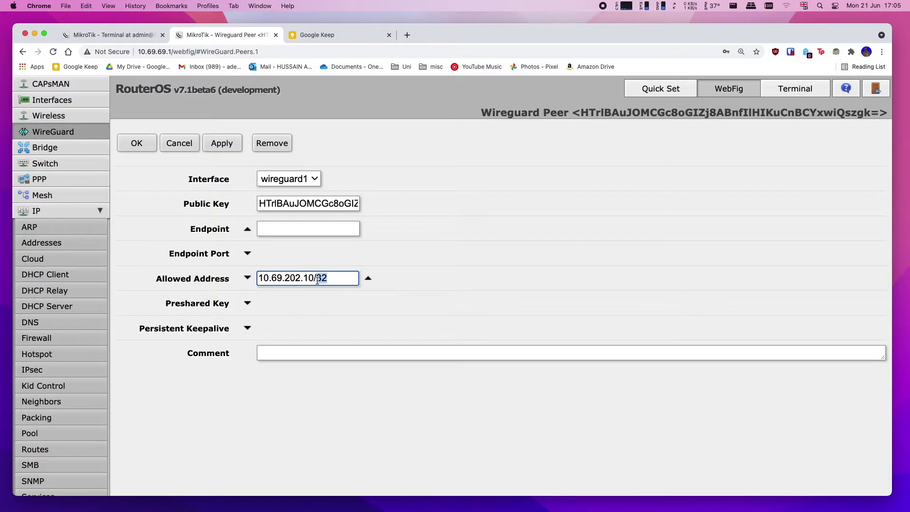
pyautogui.moveTo(304, 280); pyautogui.dragTo(312, 280)
pyautogui.moveTo(162, 305); pyautogui.dragTo(252, 306)
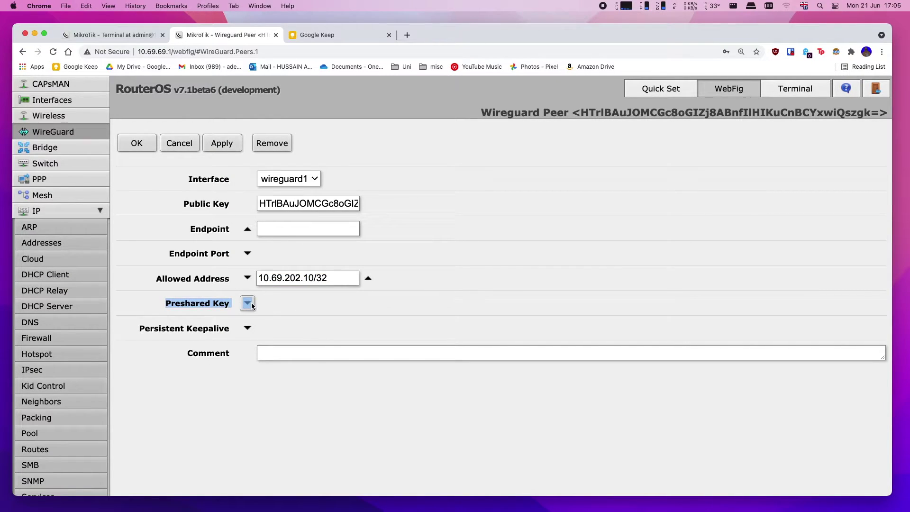
pyautogui.moveTo(156, 311); pyautogui.dragTo(244, 313)
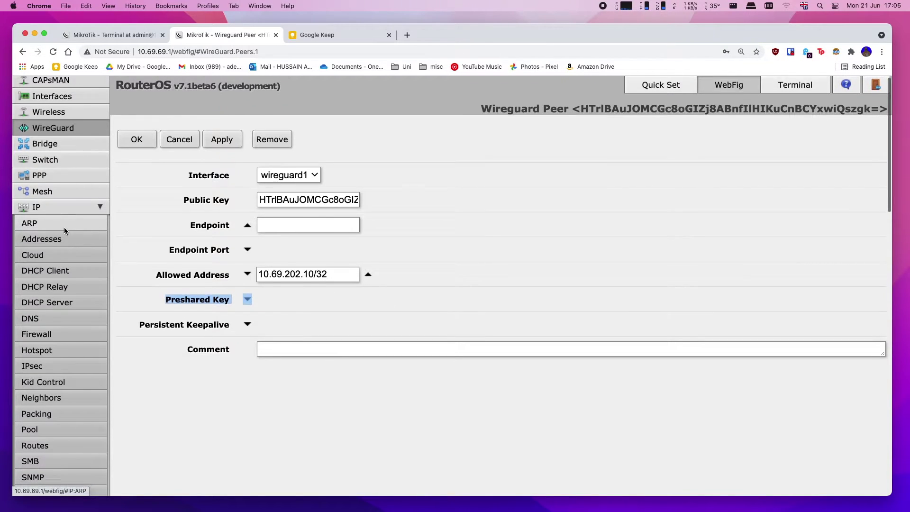
# Step: Open the 10.69.202.1/24 entry from the IP Addresses list
pyautogui.click(64, 242)
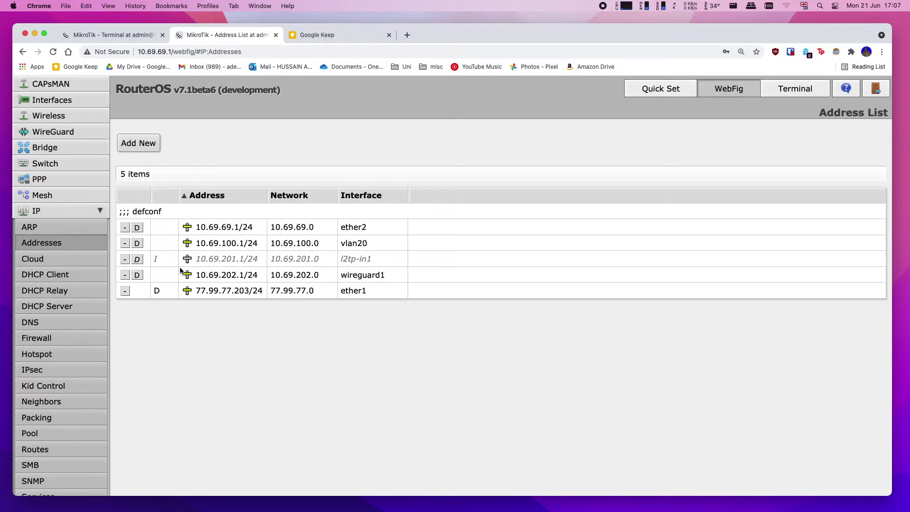
pyautogui.click(129, 144)
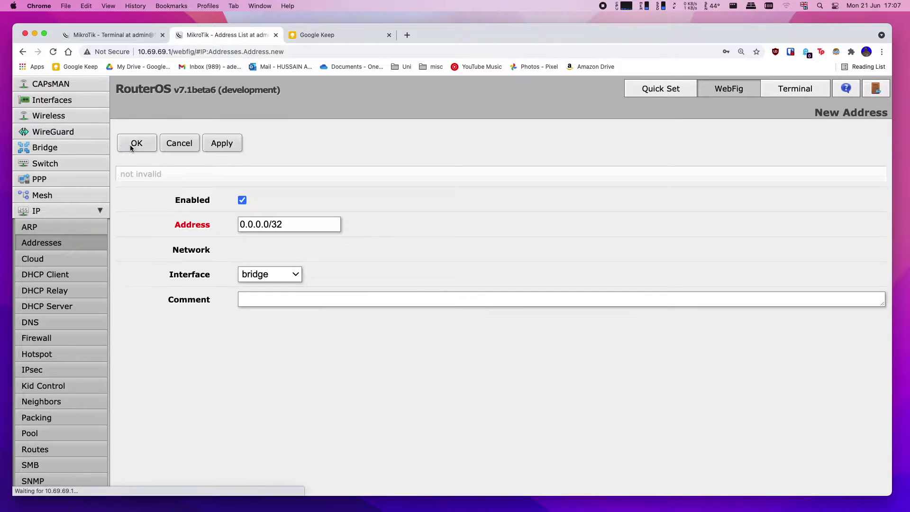
pyautogui.click(175, 146)
pyautogui.click(217, 277)
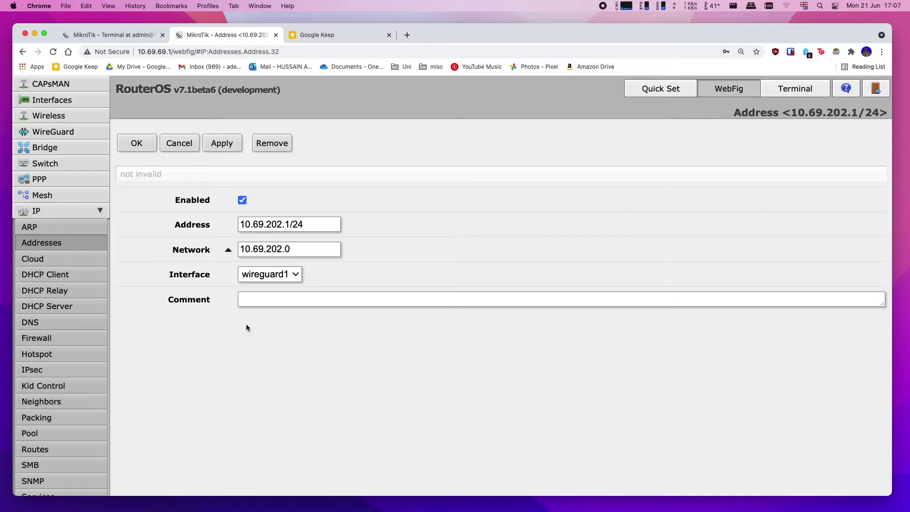
# Step: Confirm its /24 prefix, network 10.69.202.0 and interface wireguard1, then save with OK
pyautogui.doubleClick(293, 225)
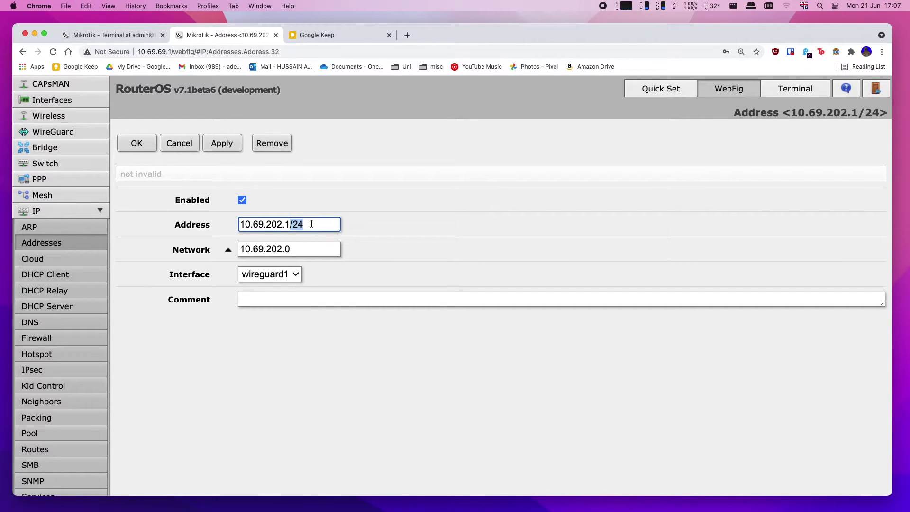
pyautogui.click(309, 223)
pyautogui.moveTo(242, 249); pyautogui.dragTo(291, 249)
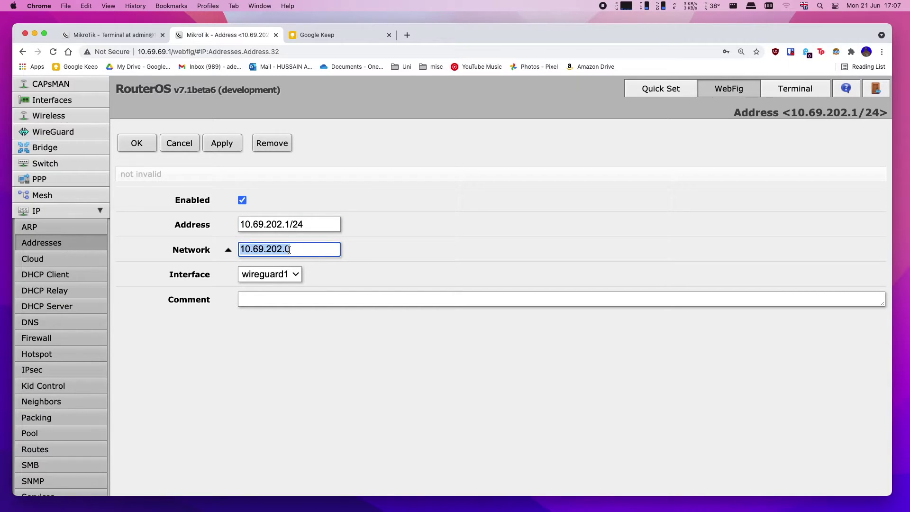
pyautogui.click(294, 250)
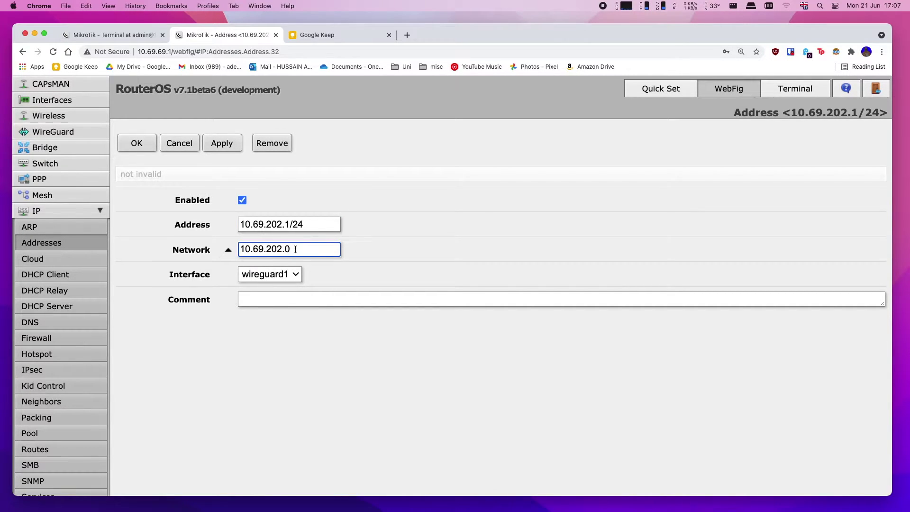
pyautogui.moveTo(169, 275); pyautogui.dragTo(212, 276)
pyautogui.click(273, 278)
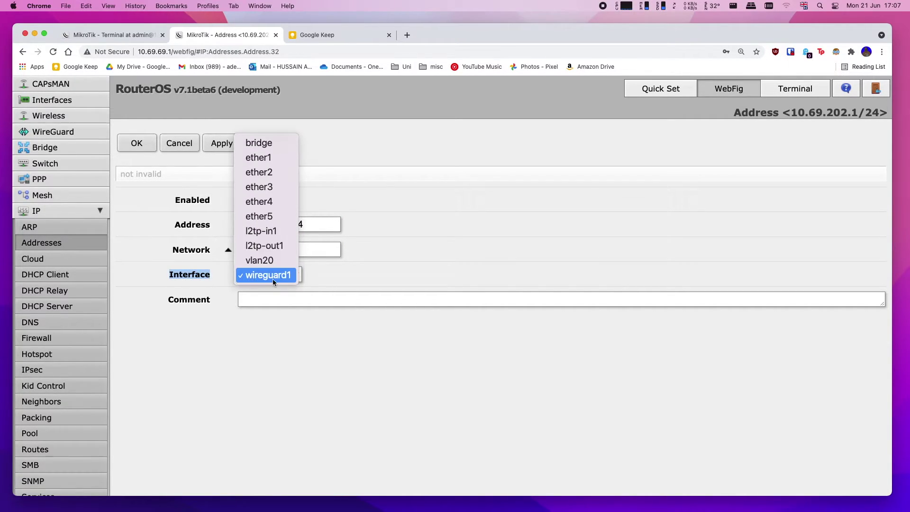
pyautogui.click(256, 276)
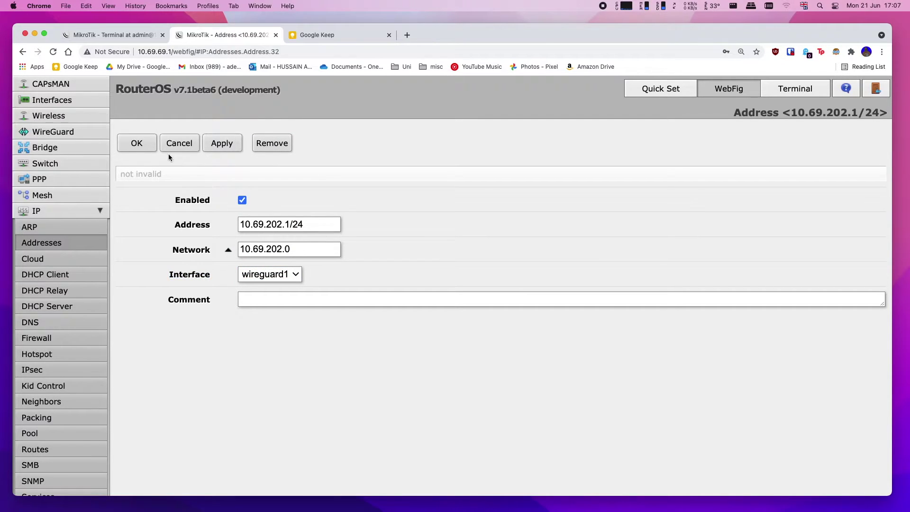
pyautogui.click(146, 144)
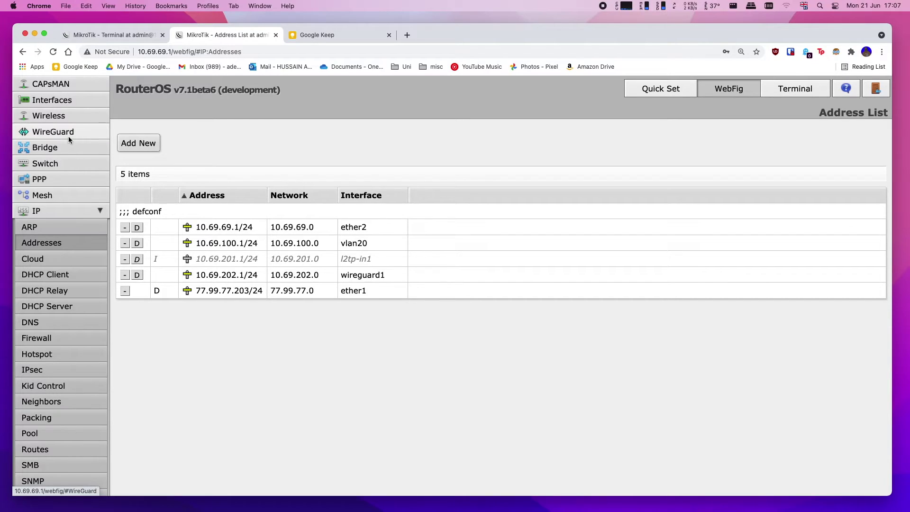
# Step: Open the wireguard accept rule from IP > Firewall Filter Rules
pyautogui.click(82, 212)
pyautogui.click(82, 212)
pyautogui.scroll(-5, 47, 142)
pyautogui.click(46, 122)
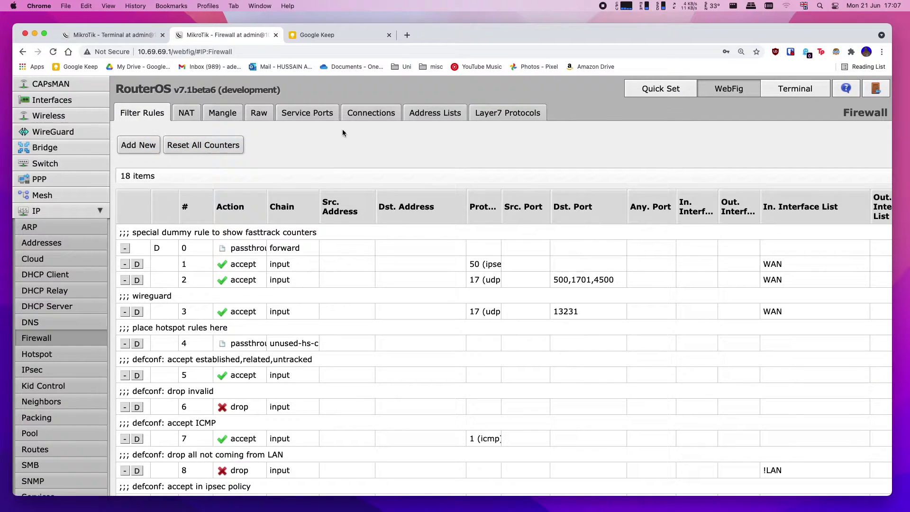
pyautogui.moveTo(187, 305); pyautogui.dragTo(199, 331)
pyautogui.click(233, 308)
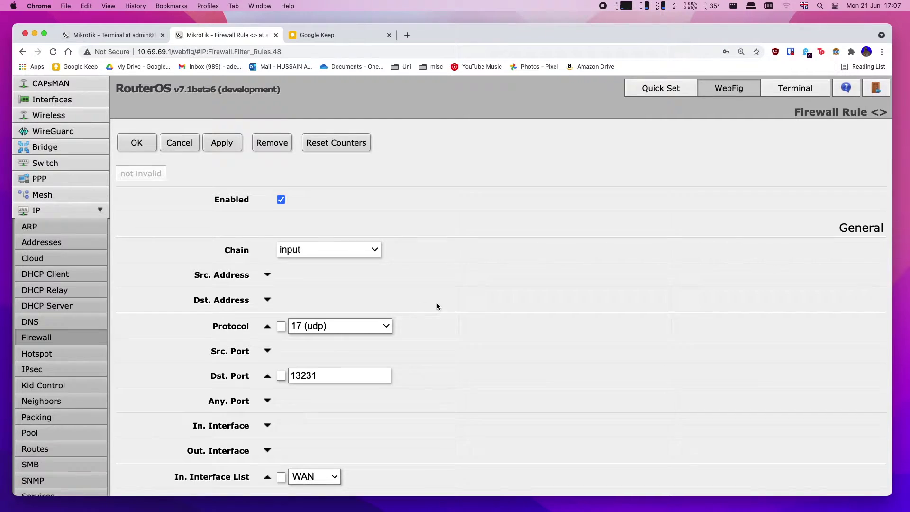
# Step: Review the rule: input chain, UDP destination port 13231, WAN interface list, accept action
pyautogui.scroll(-1, 437, 302)
pyautogui.moveTo(217, 235); pyautogui.dragTo(399, 232)
pyautogui.click(401, 231)
pyautogui.scroll(-3, 427, 232)
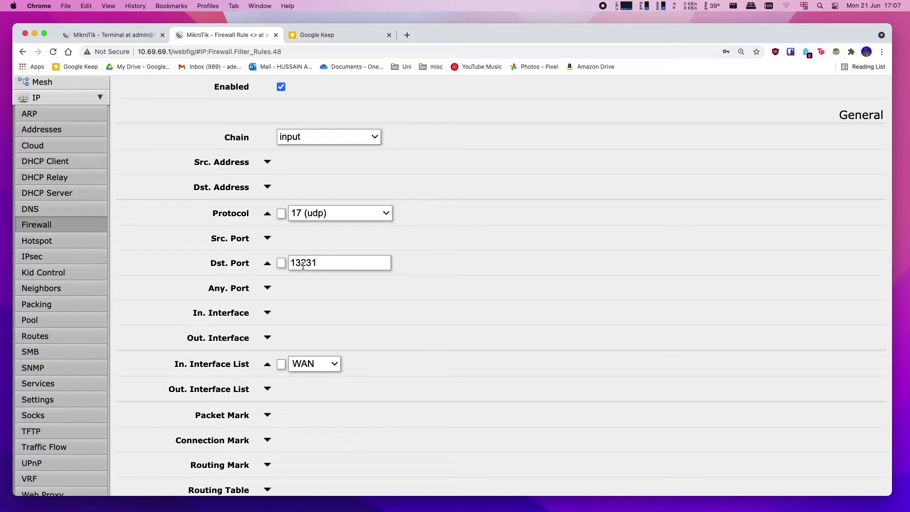
pyautogui.doubleClick(292, 263)
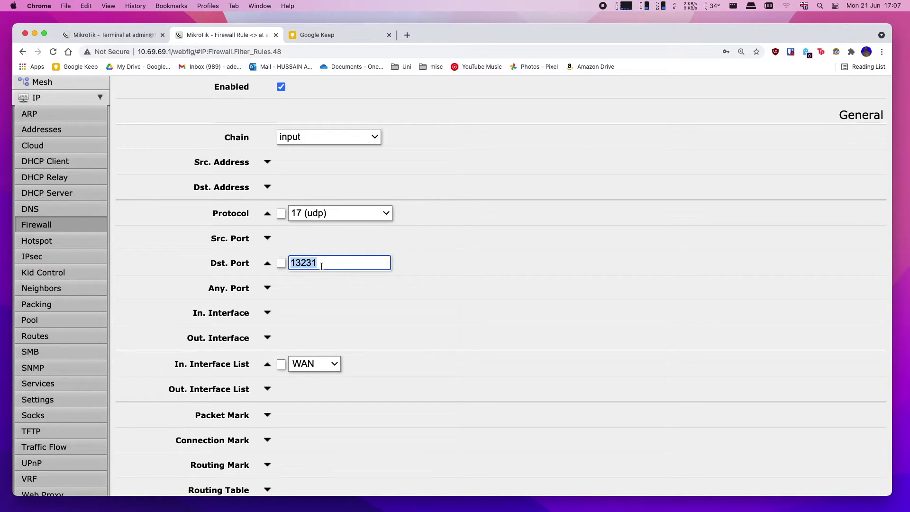
pyautogui.scroll(3, 308, 260)
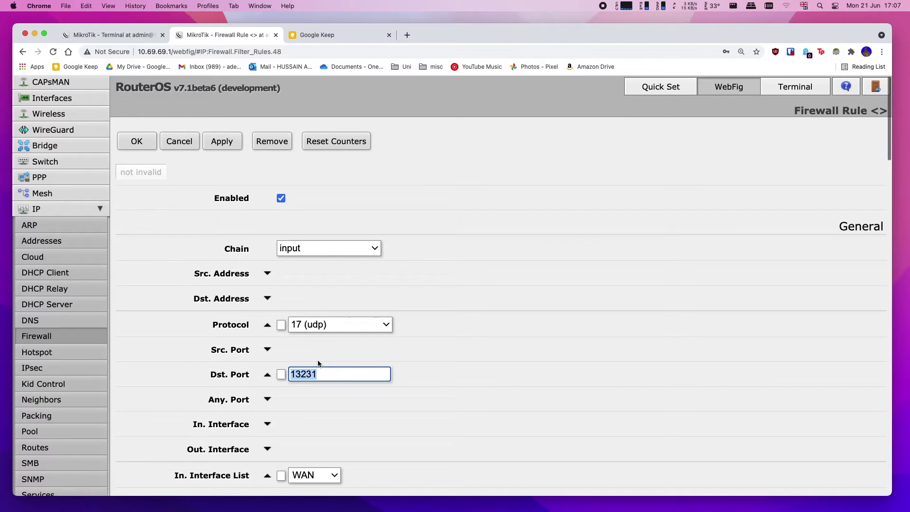
pyautogui.scroll(-1, 318, 361)
pyautogui.scroll(-4, 316, 361)
pyautogui.moveTo(174, 266); pyautogui.dragTo(243, 271)
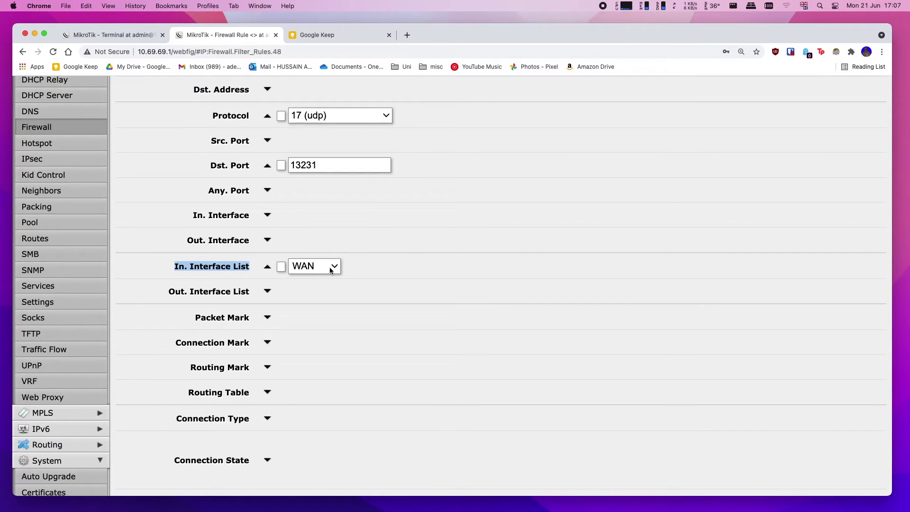
pyautogui.scroll(-20, 320, 292)
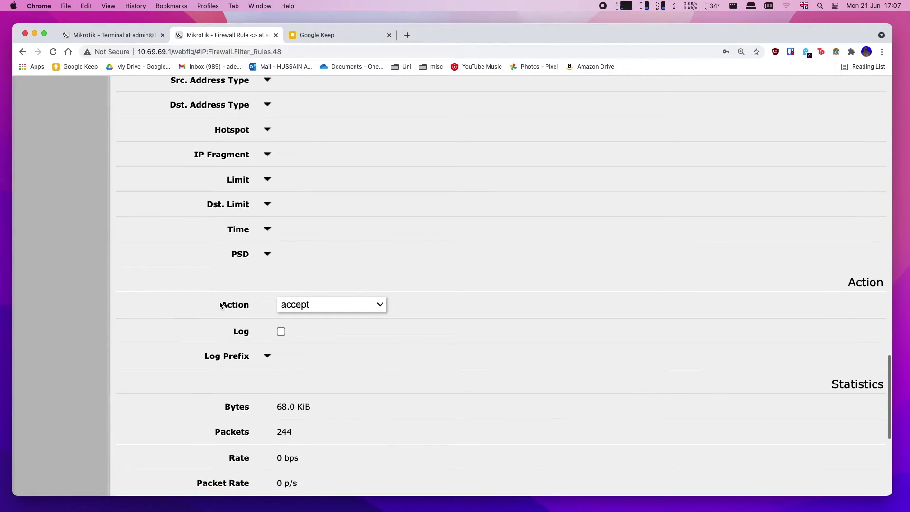
pyautogui.moveTo(220, 304); pyautogui.dragTo(365, 305)
pyautogui.scroll(-6, 372, 308)
pyautogui.scroll(20, 342, 301)
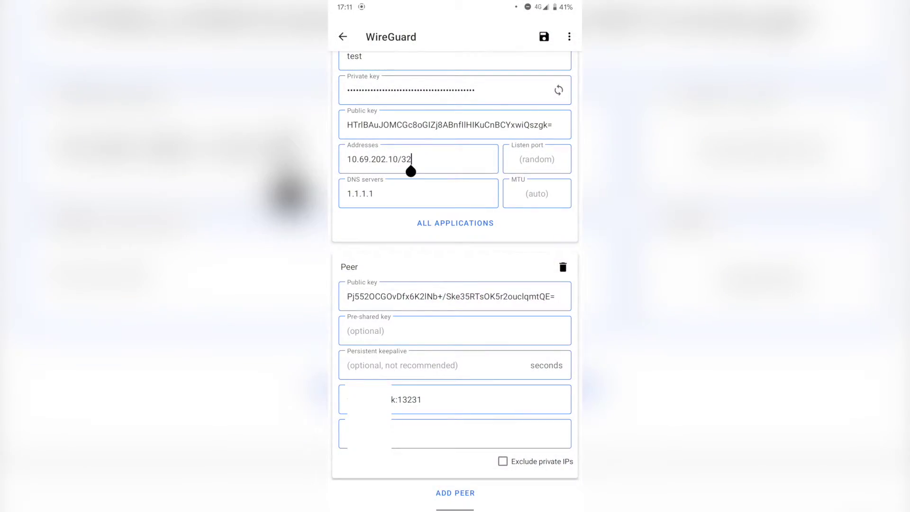
# Step: Replace the test tunnel's DNS 1.1.1.1 with 10.69.69.4, save, and select the peer's public key
pyautogui.scroll(1, 455, 275)
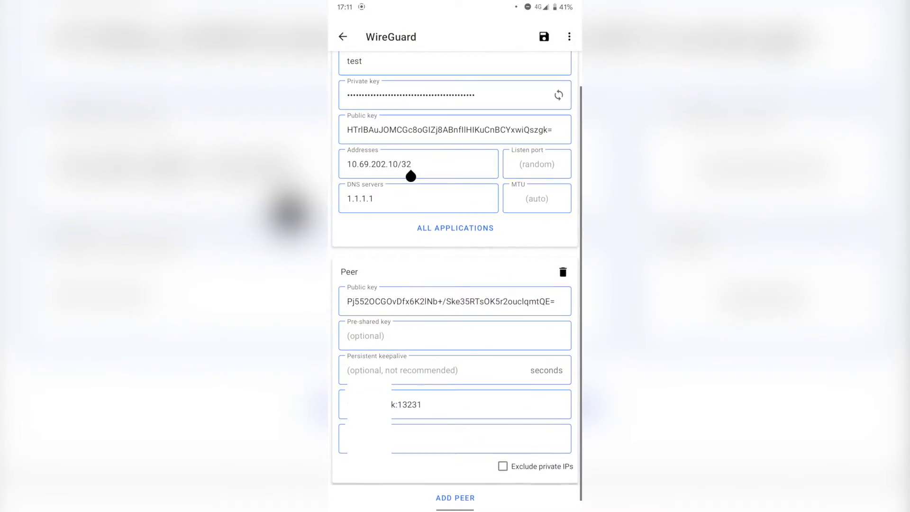
pyautogui.scroll(-1, 410, 177)
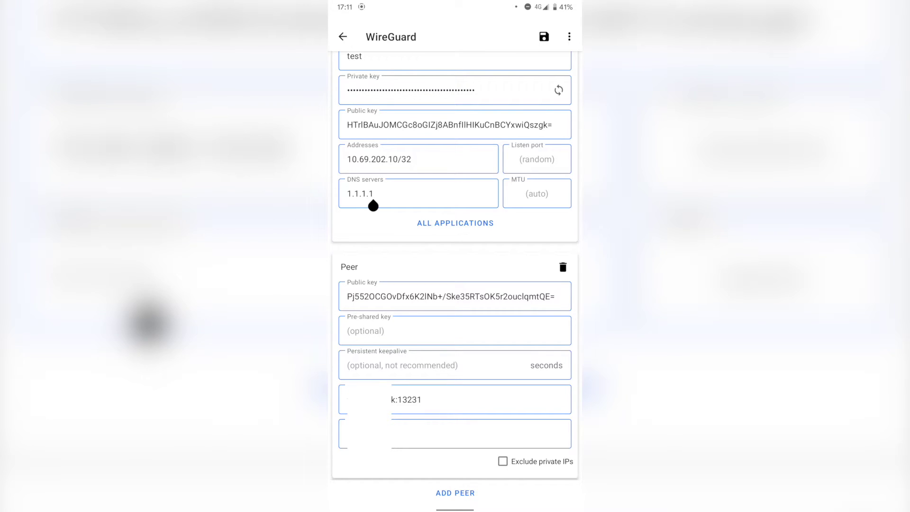
pyautogui.click(373, 205)
pyautogui.press('BackSpace')
pyautogui.press('BackSpace')
pyautogui.press('BackSpace')
pyautogui.press('BackSpace')
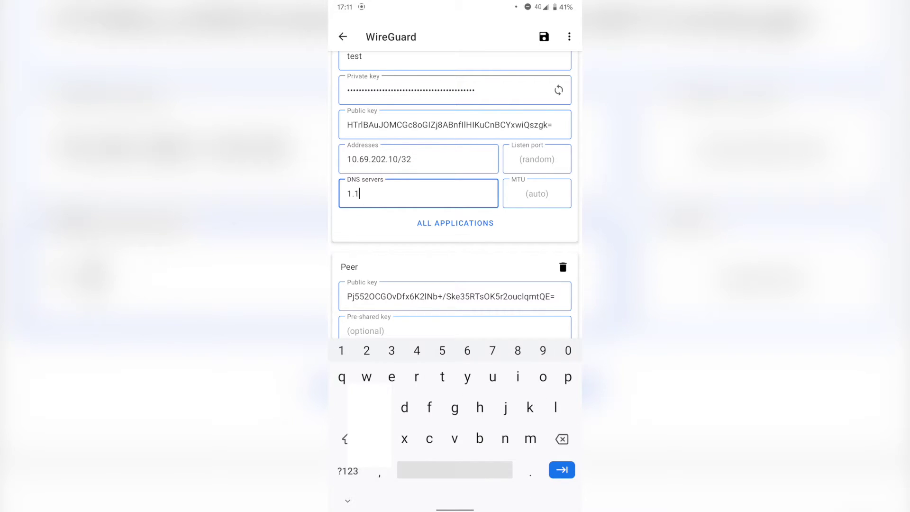
pyautogui.press('BackSpace')
pyautogui.press('BackSpace')
pyautogui.write('0.69.')
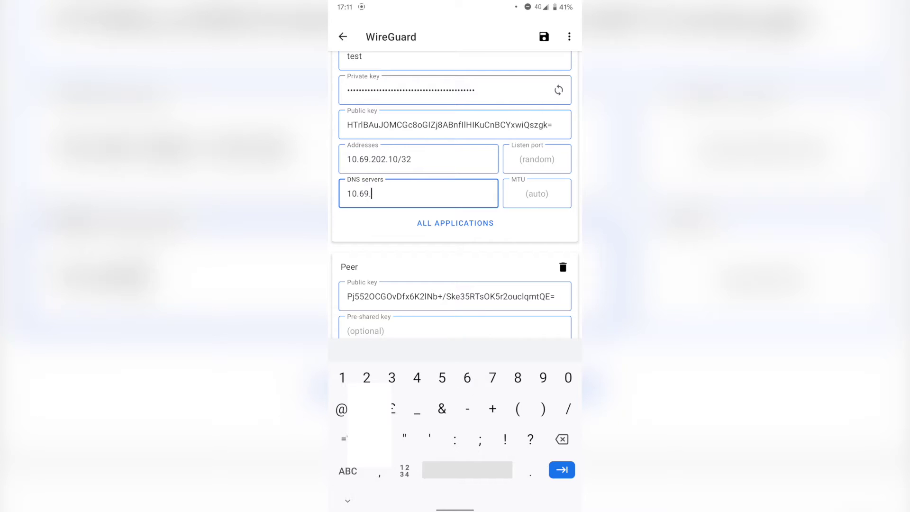
pyautogui.write('69.4')
pyautogui.click(544, 36)
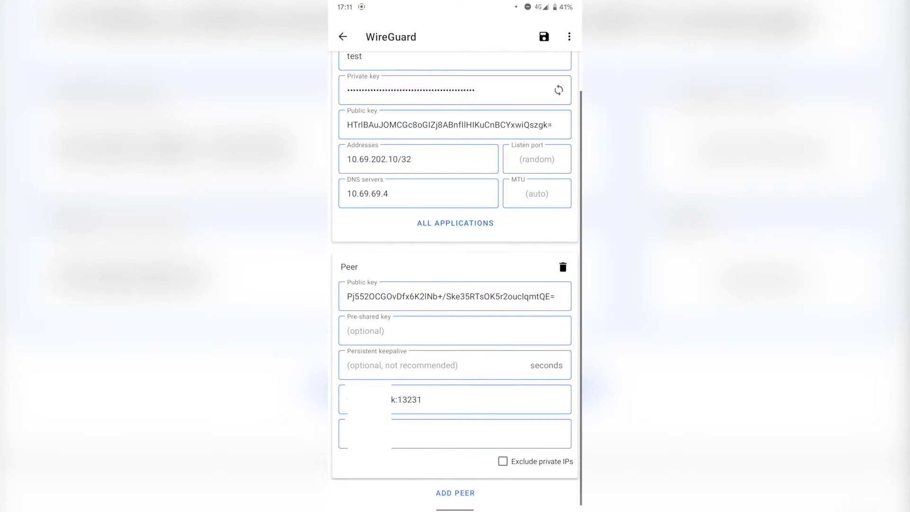
pyautogui.doubleClick(498, 296)
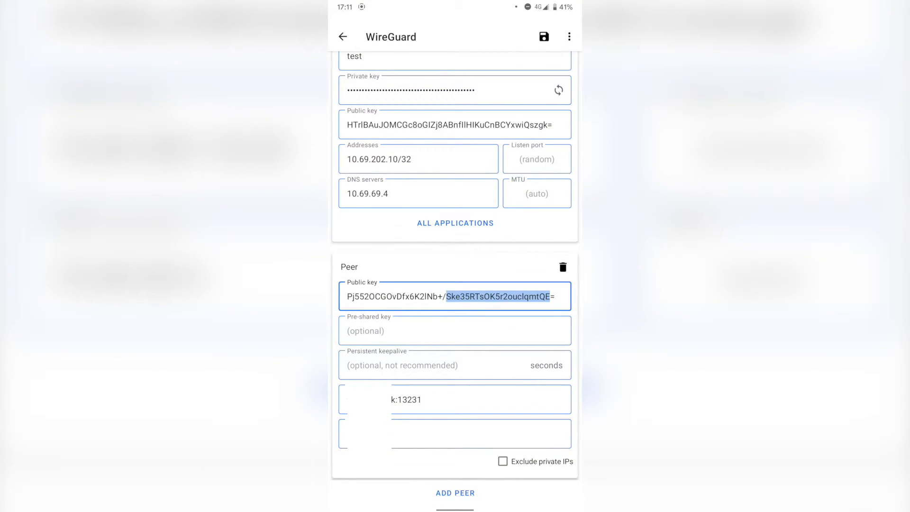
pyautogui.moveTo(446, 303); pyautogui.dragTo(347, 303)
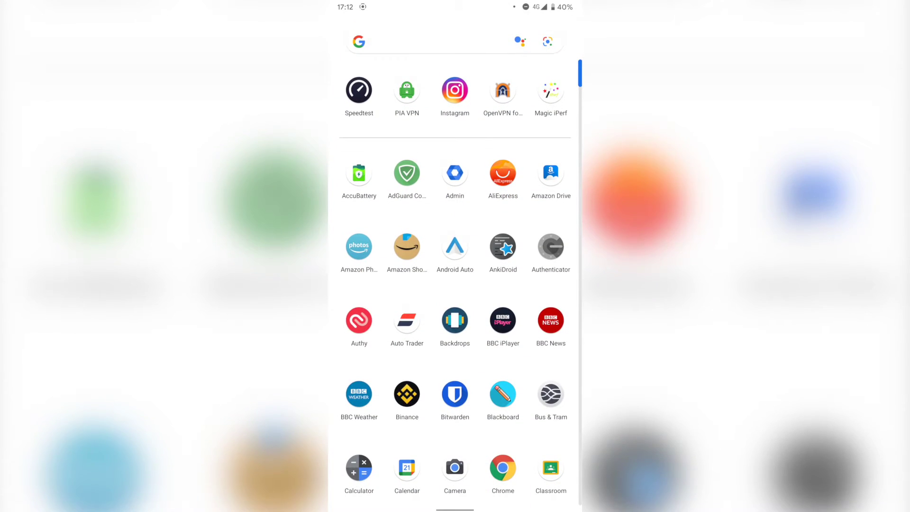
# Step: Launch Speedtest and start a new test with GO
pyautogui.click(359, 90)
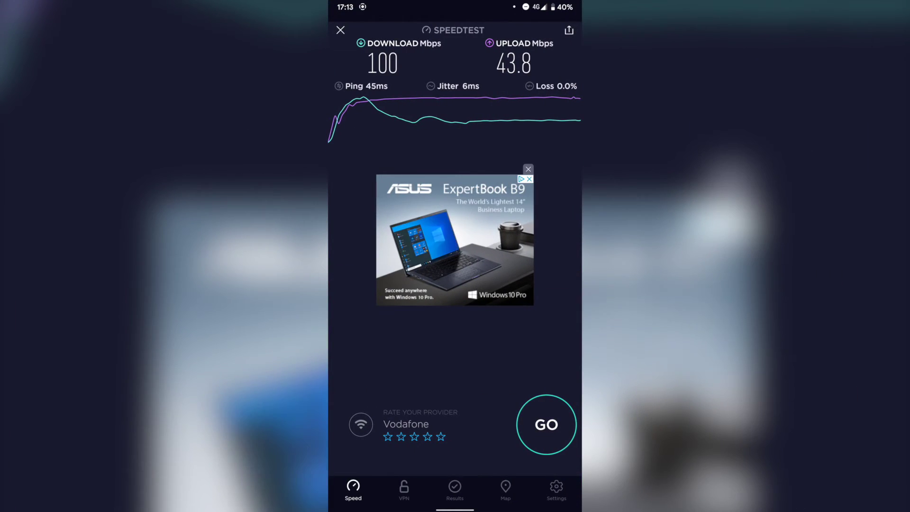
pyautogui.click(546, 424)
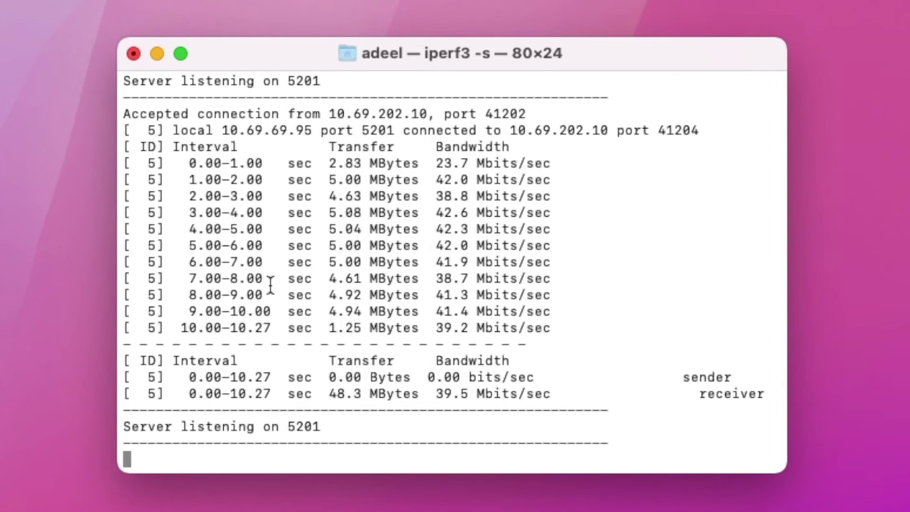
# Step: Highlight the iperf3 listener on port 5201, the 38.1 Mbits/sec summary, and the per-second interval rows
pyautogui.moveTo(132, 427); pyautogui.dragTo(375, 426)
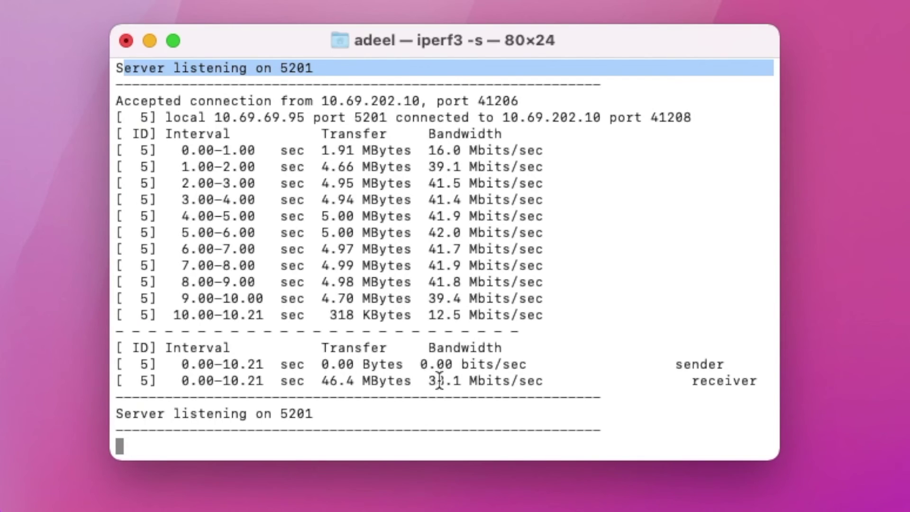
pyautogui.moveTo(312, 379); pyautogui.dragTo(558, 380)
pyautogui.click(559, 381)
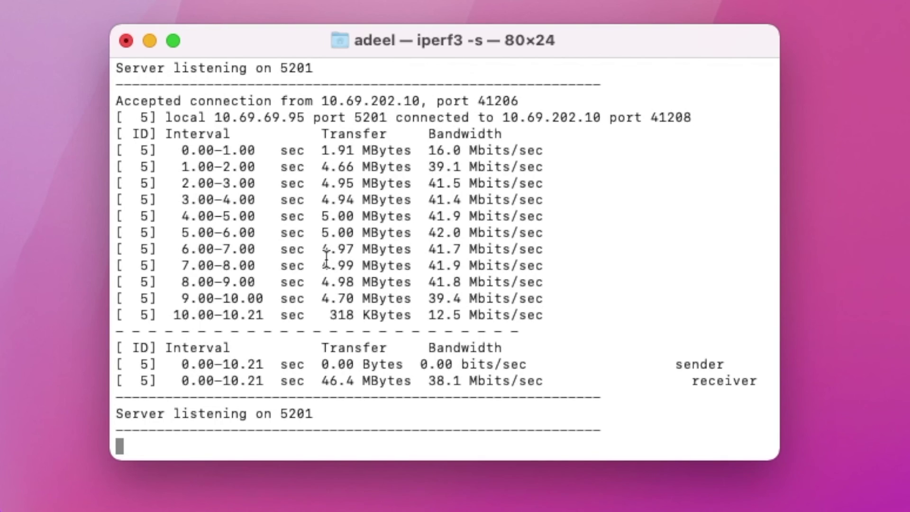
pyautogui.moveTo(323, 263); pyautogui.dragTo(549, 268)
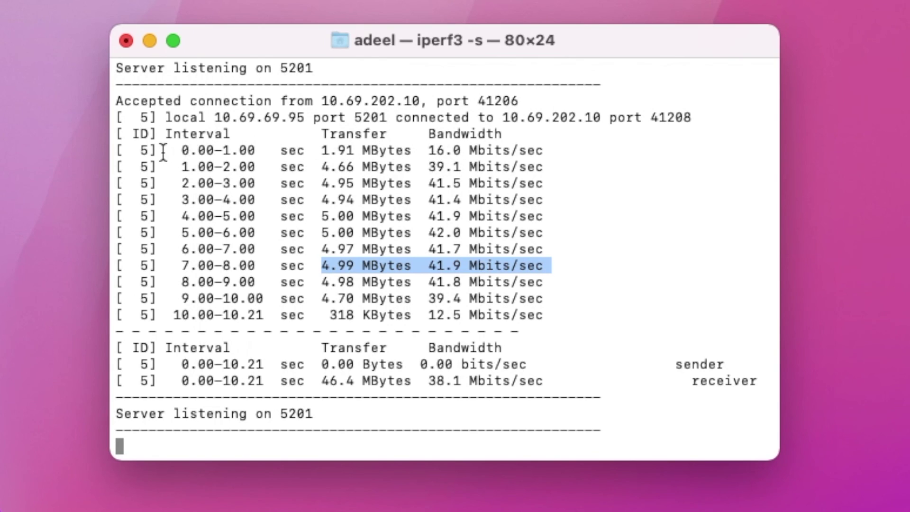
pyautogui.moveTo(166, 150); pyautogui.dragTo(559, 254)
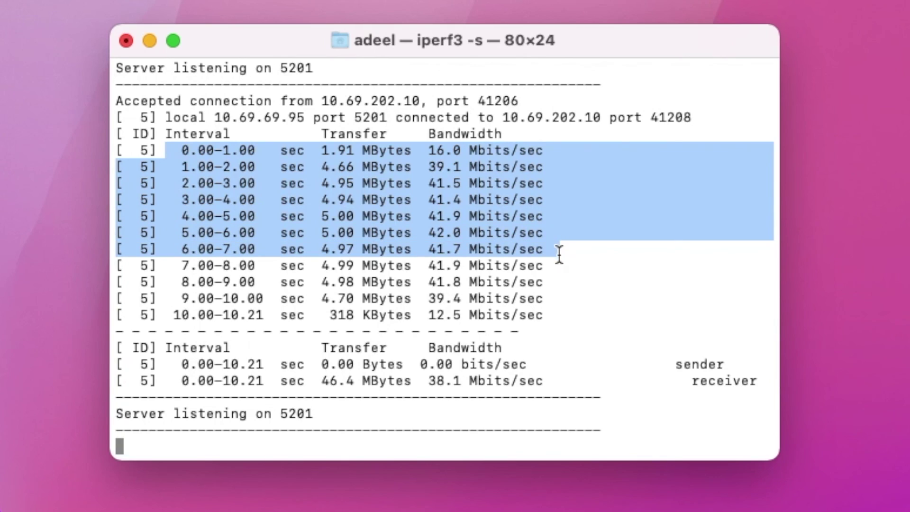